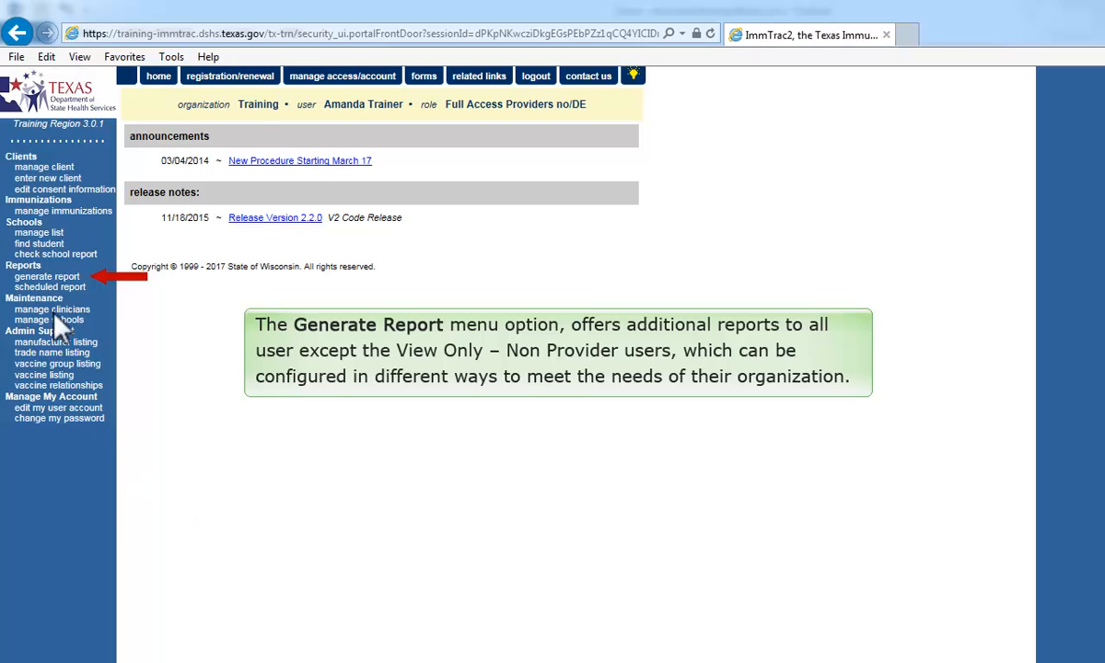
# - Start an Ad Hoc Count Report that counts immunizations and group the counts by the Vaccine factor
pyautogui.click(48, 278)
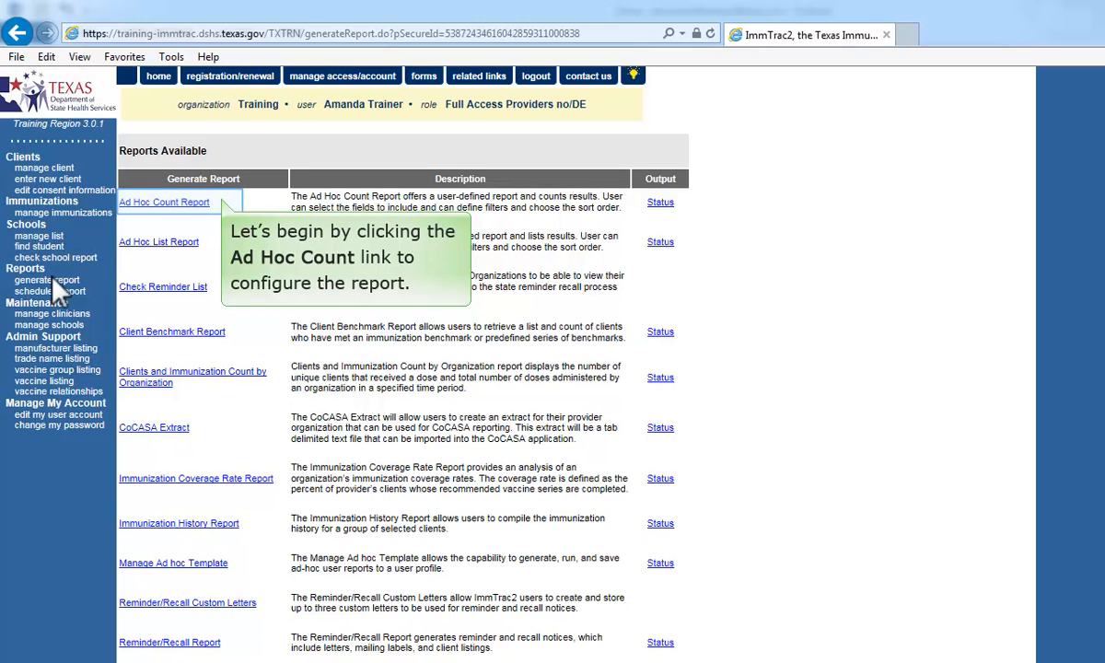
pyautogui.click(173, 205)
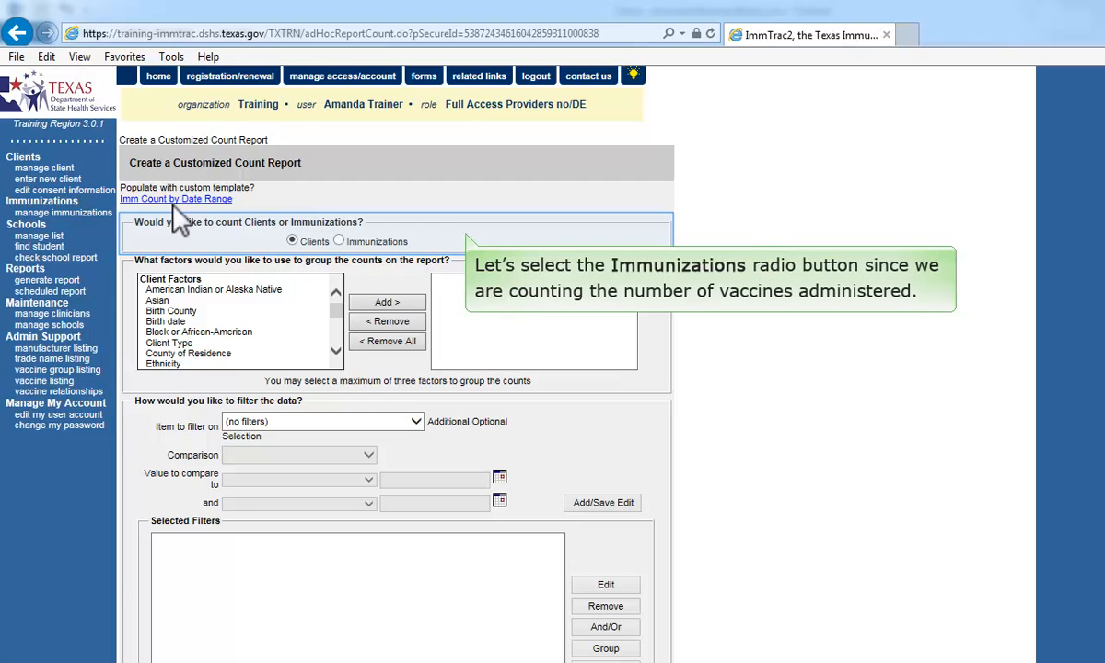
pyautogui.click(339, 240)
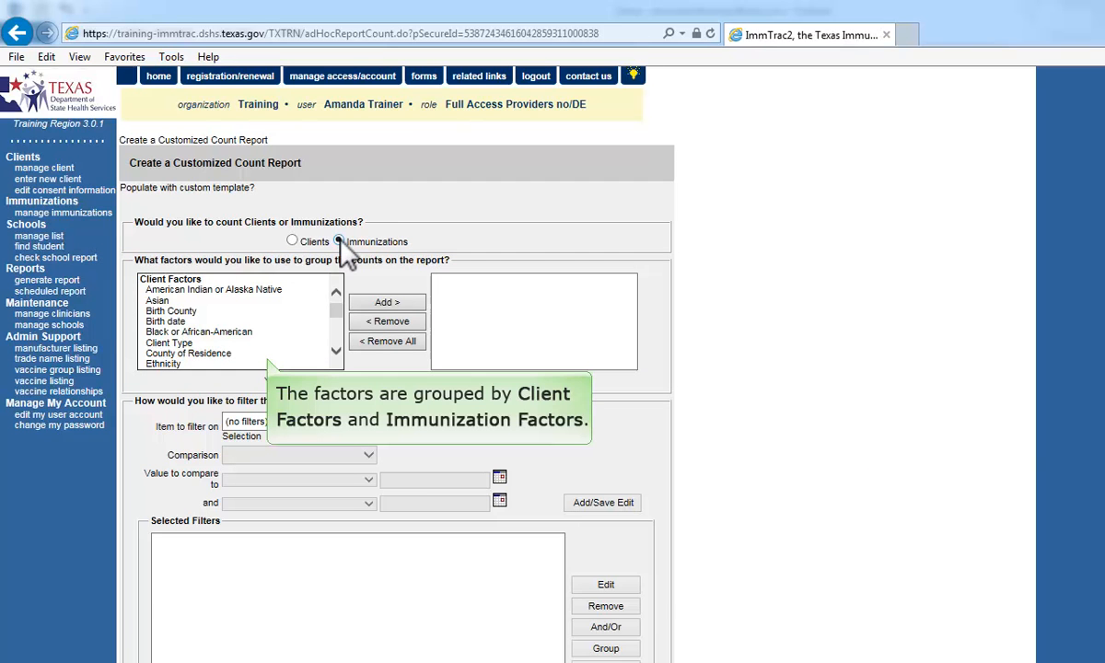
pyautogui.scroll(-5, 338, 337)
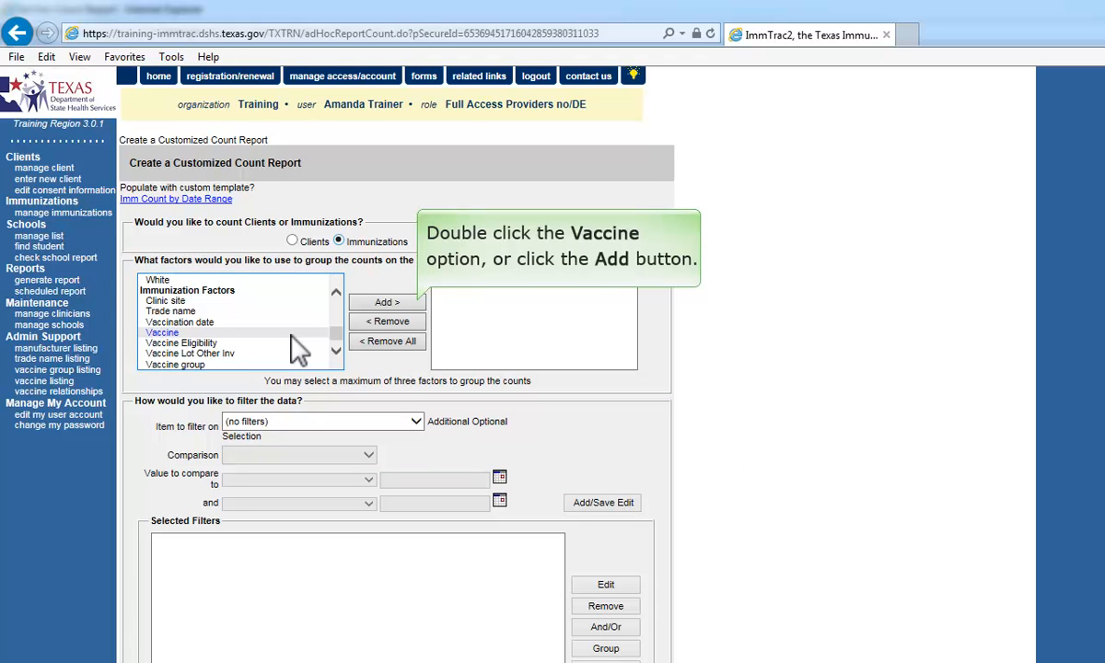
pyautogui.click(378, 303)
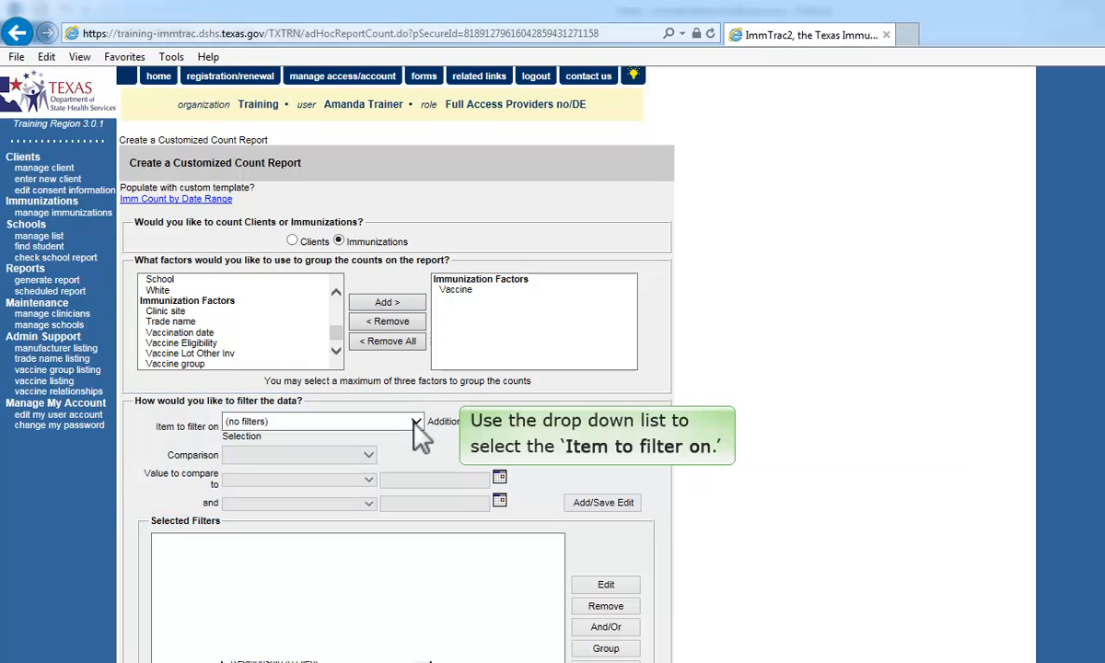
# - Add a report filter for Vaccine group EQUALS Influenza-seasnl
pyautogui.click(415, 422)
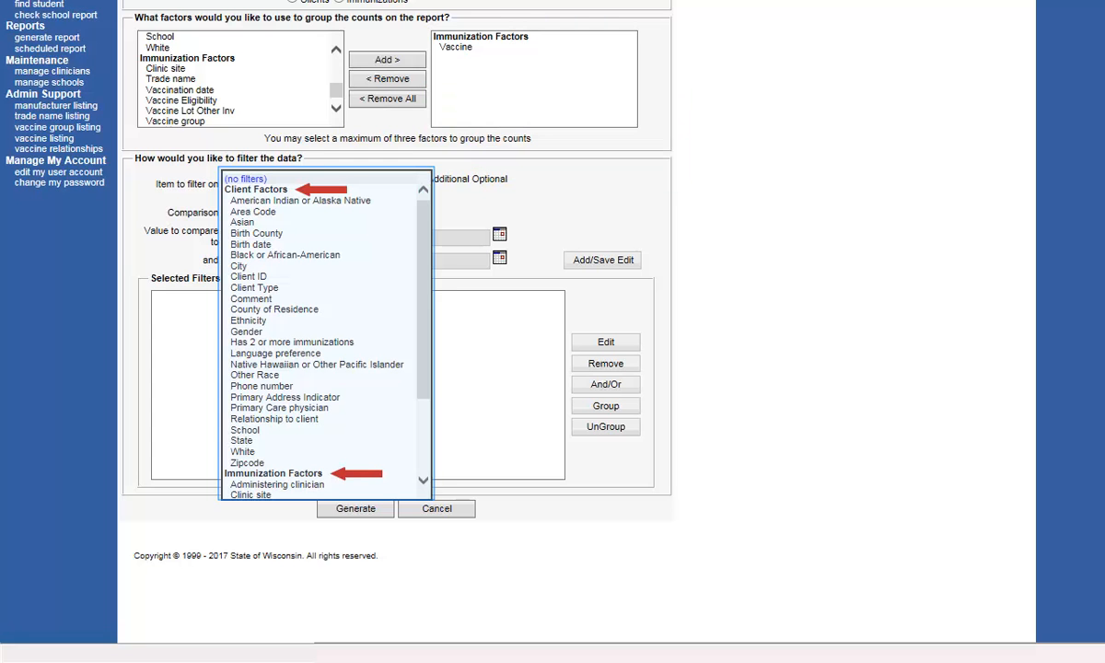
pyautogui.moveTo(422, 221); pyautogui.dragTo(422, 298)
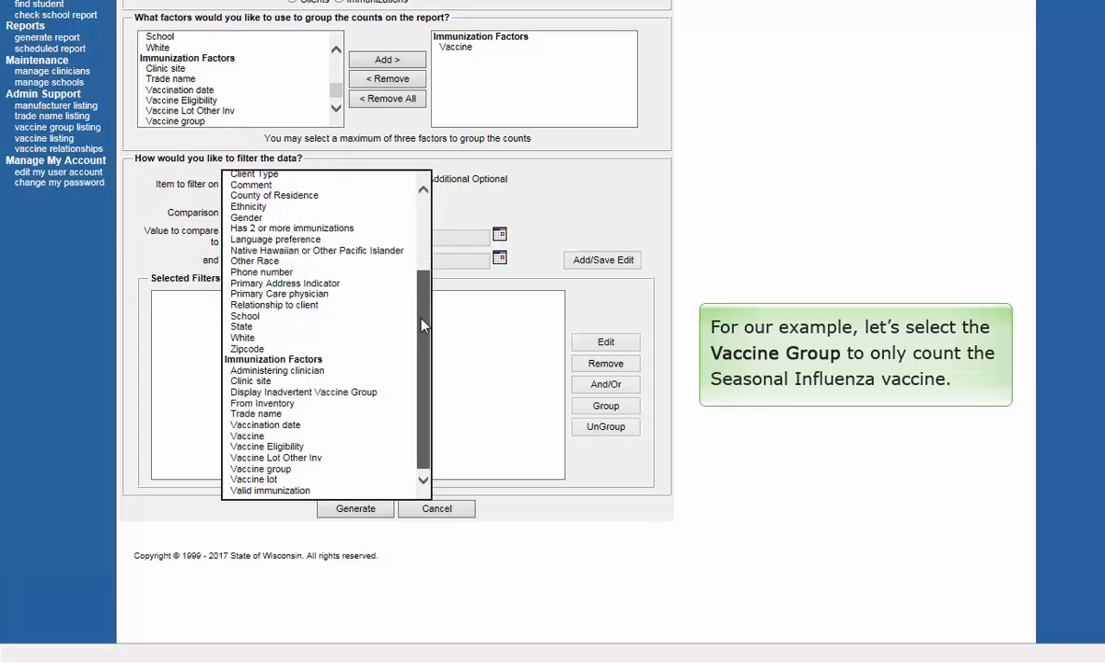
pyautogui.click(256, 470)
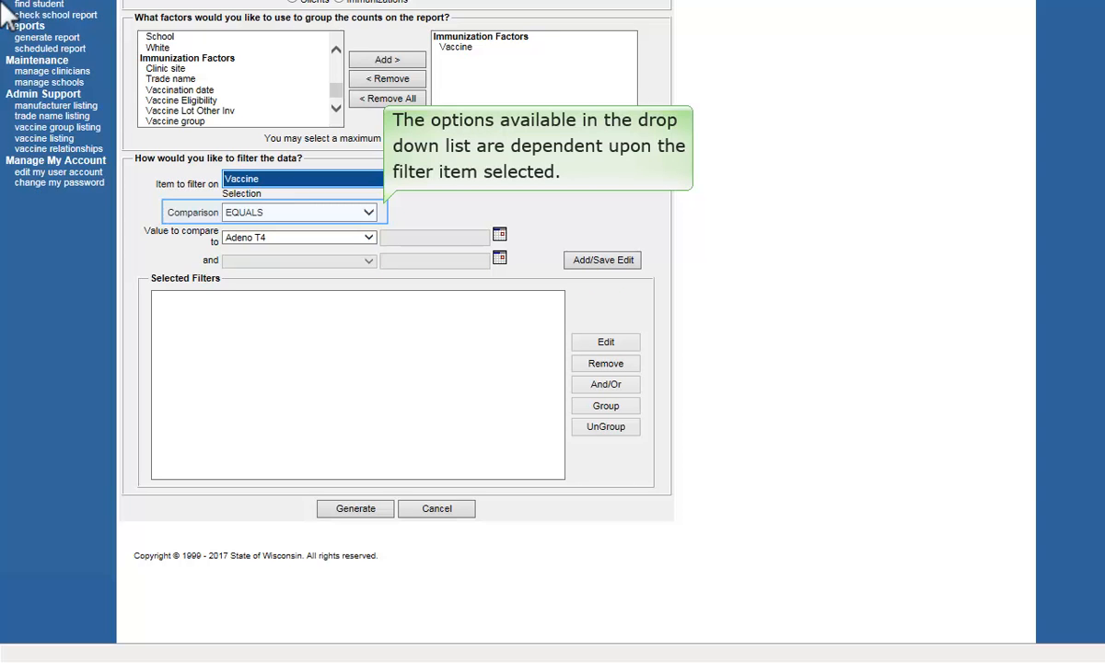
pyautogui.click(368, 215)
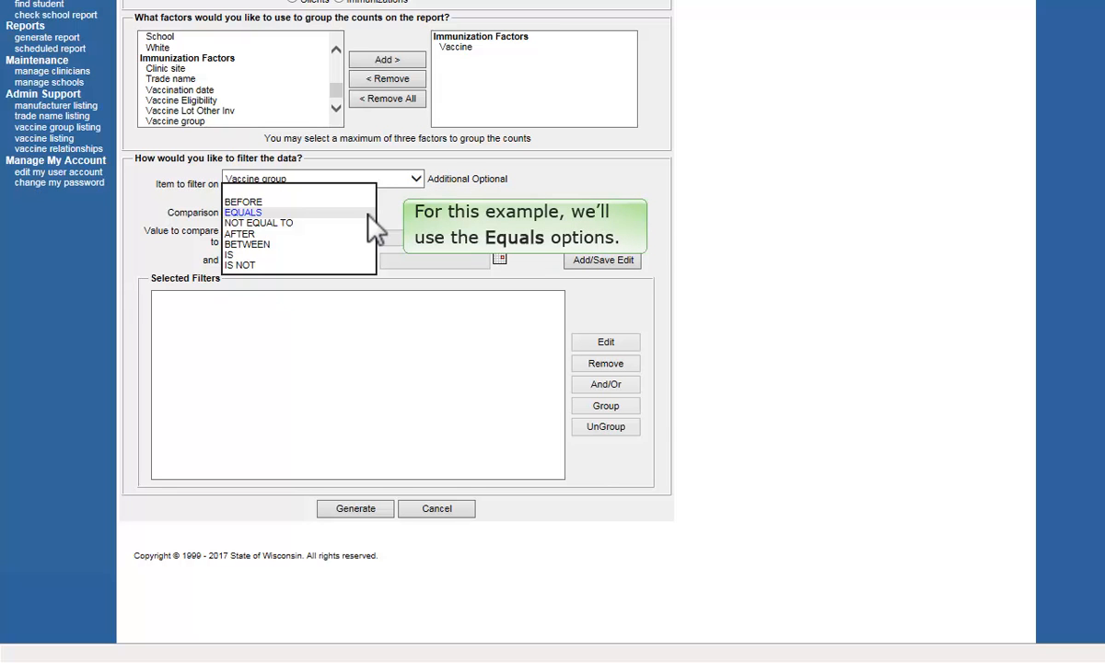
pyautogui.click(368, 212)
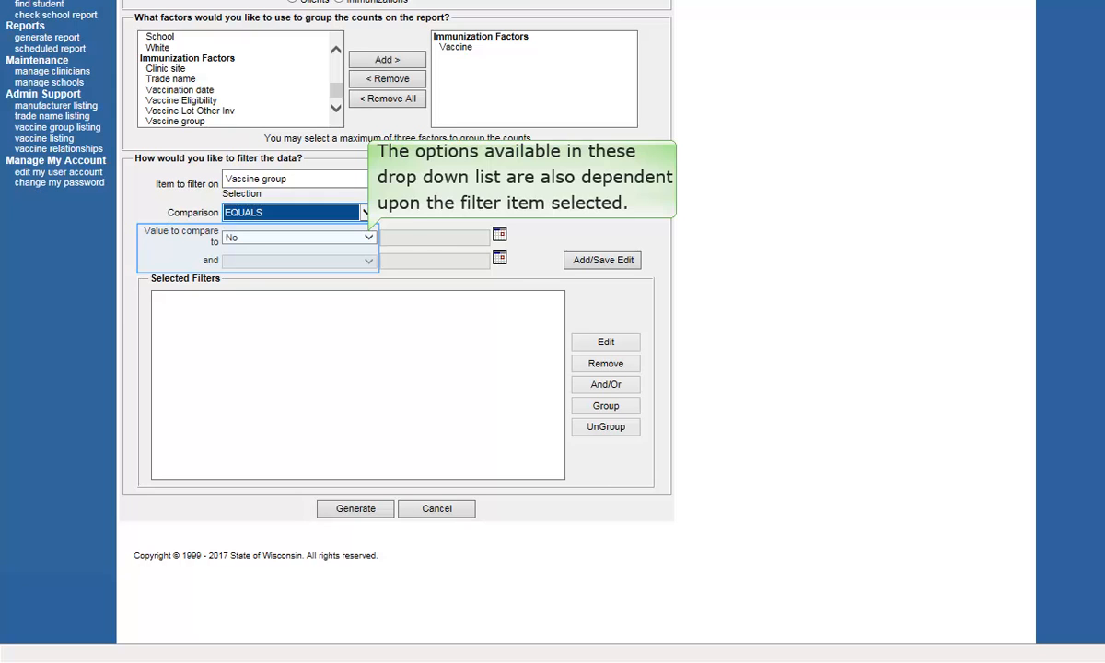
pyautogui.click(369, 238)
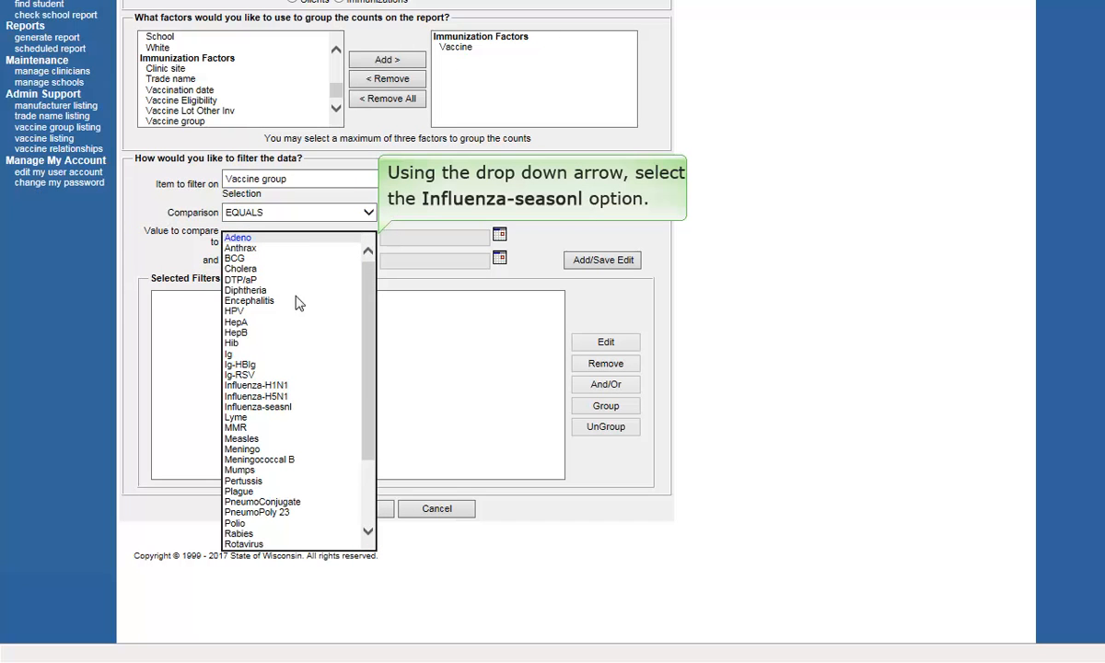
pyautogui.click(276, 406)
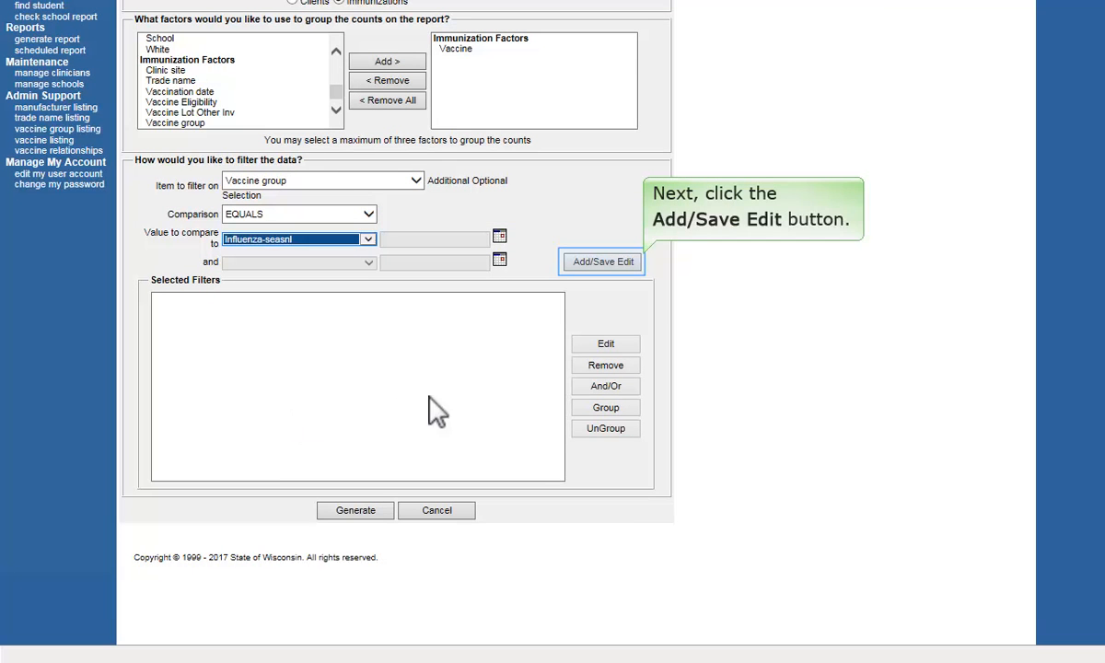
pyautogui.click(580, 263)
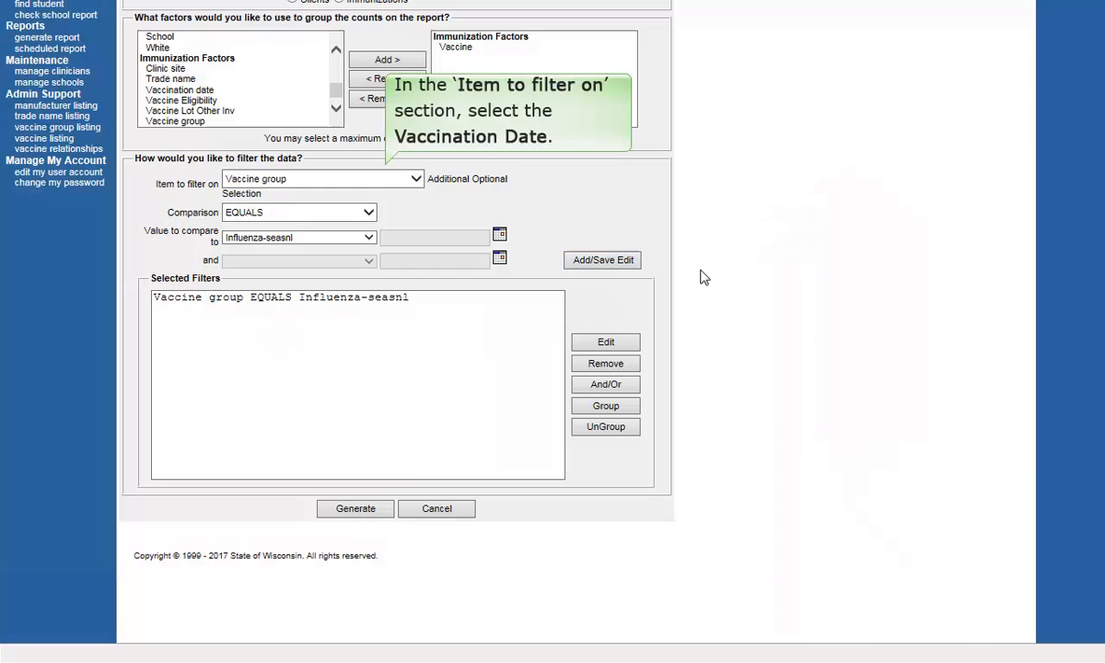
# - Add a second filter for Vaccination date BETWEEN 01/01/2016 and 12/31/2016
pyautogui.click(416, 180)
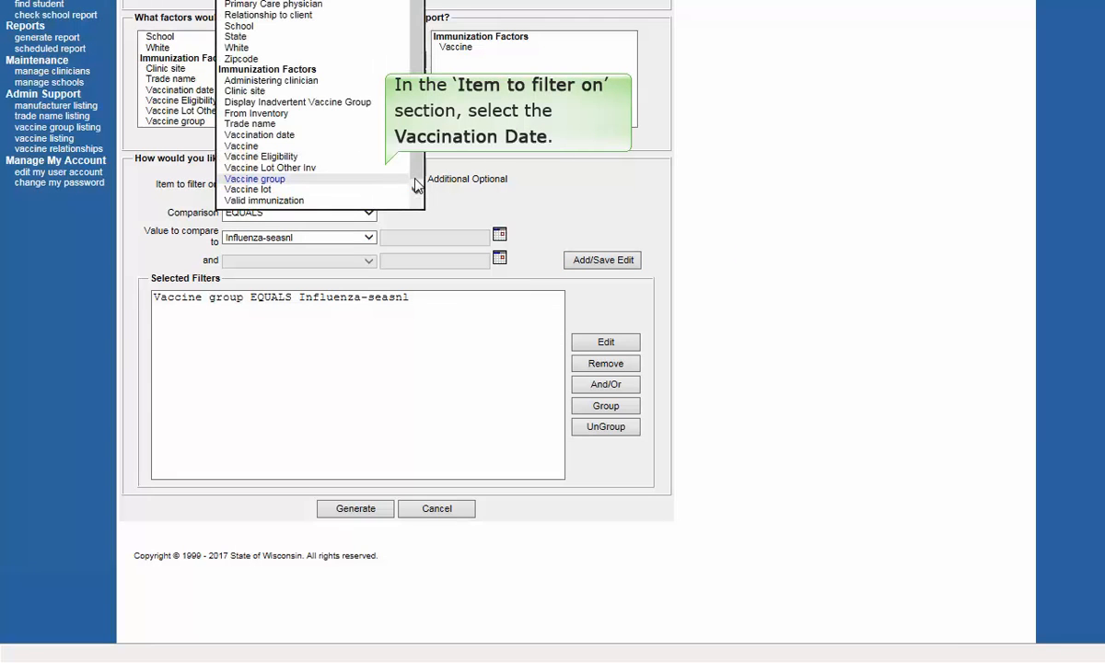
pyautogui.click(341, 135)
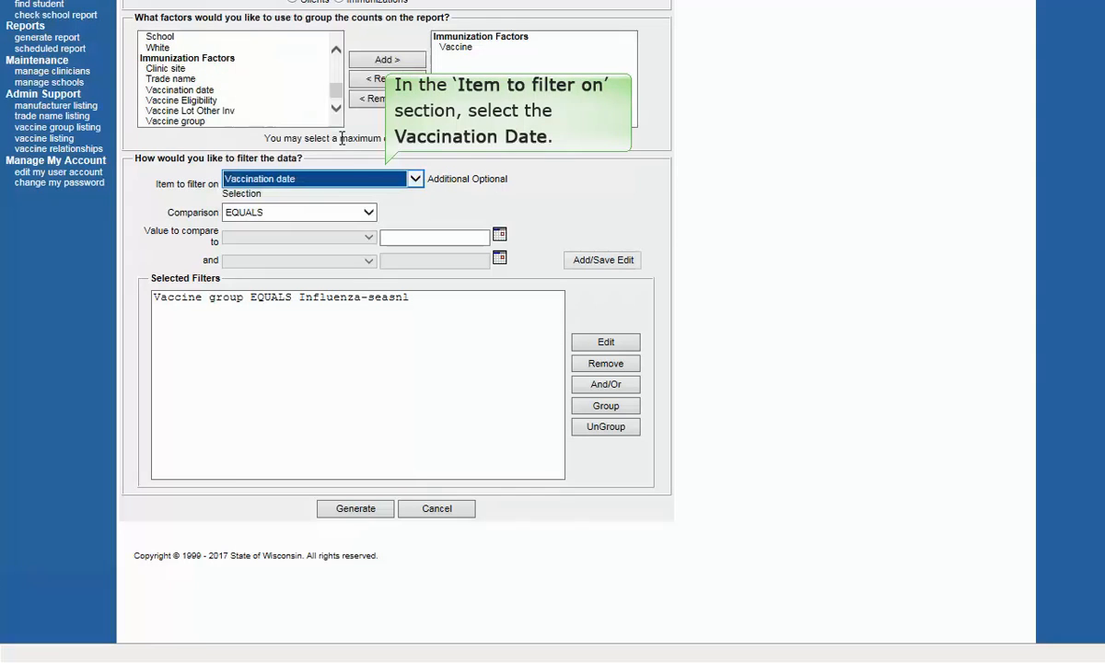
pyautogui.click(372, 213)
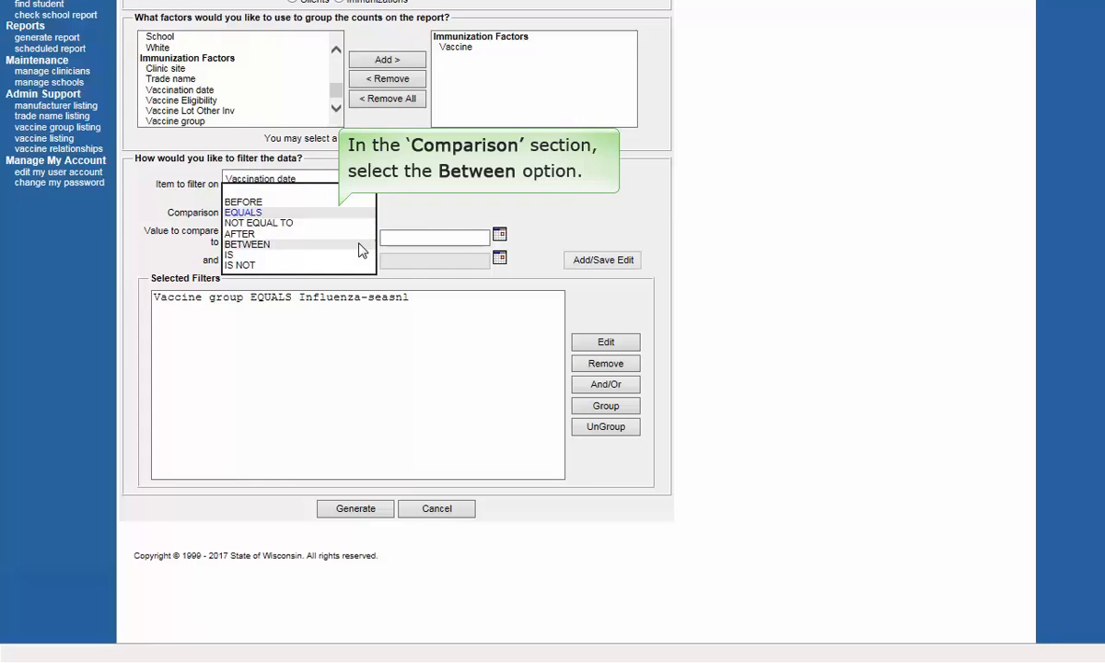
pyautogui.click(361, 244)
pyautogui.click(399, 238)
pyautogui.write('0')
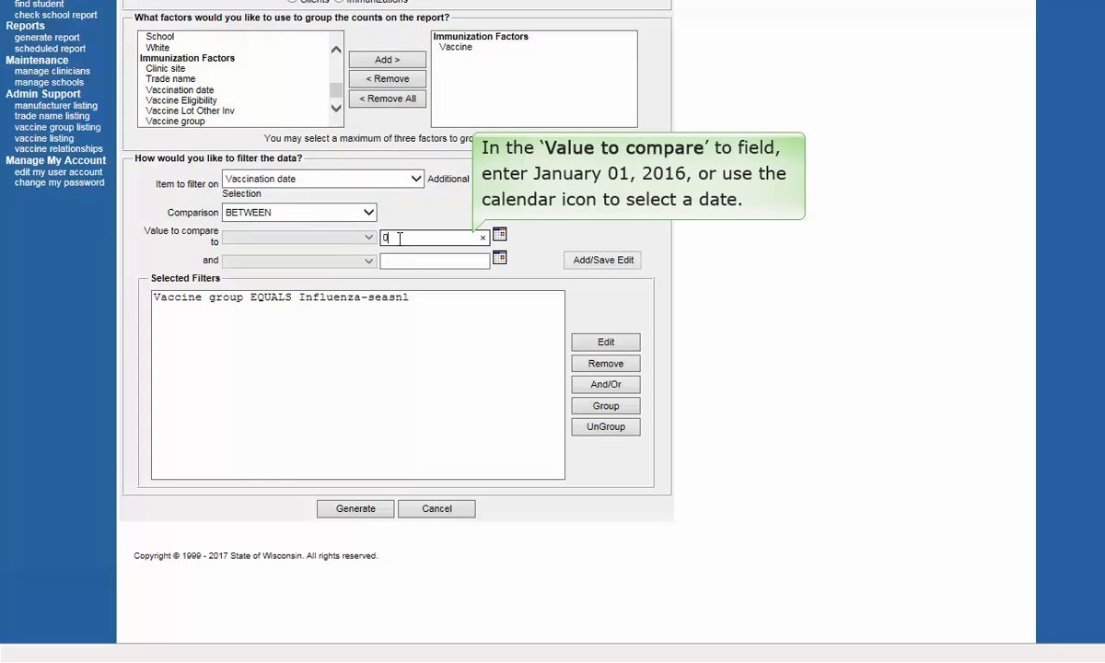
pyautogui.write('1/01/2016')
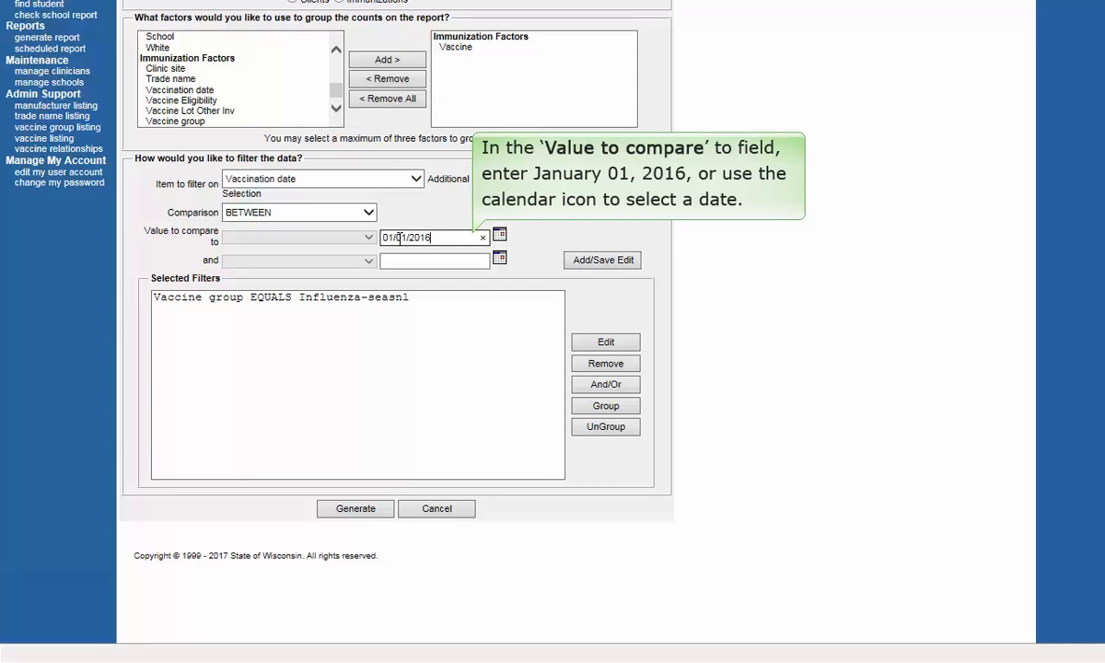
pyautogui.click(415, 261)
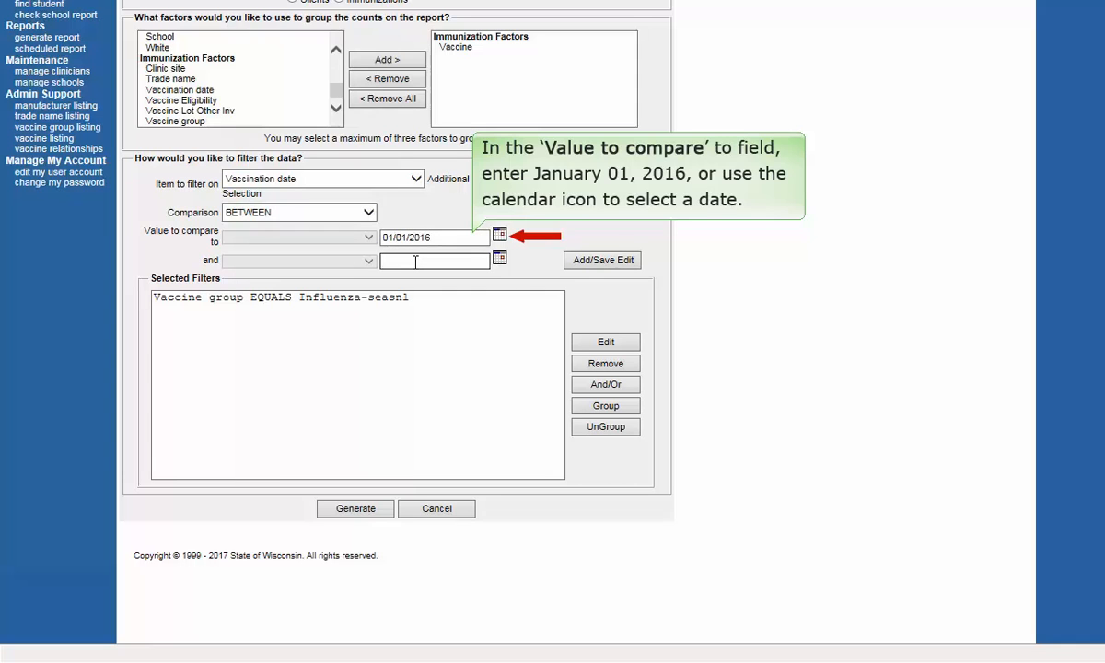
pyautogui.write('12/31/2016')
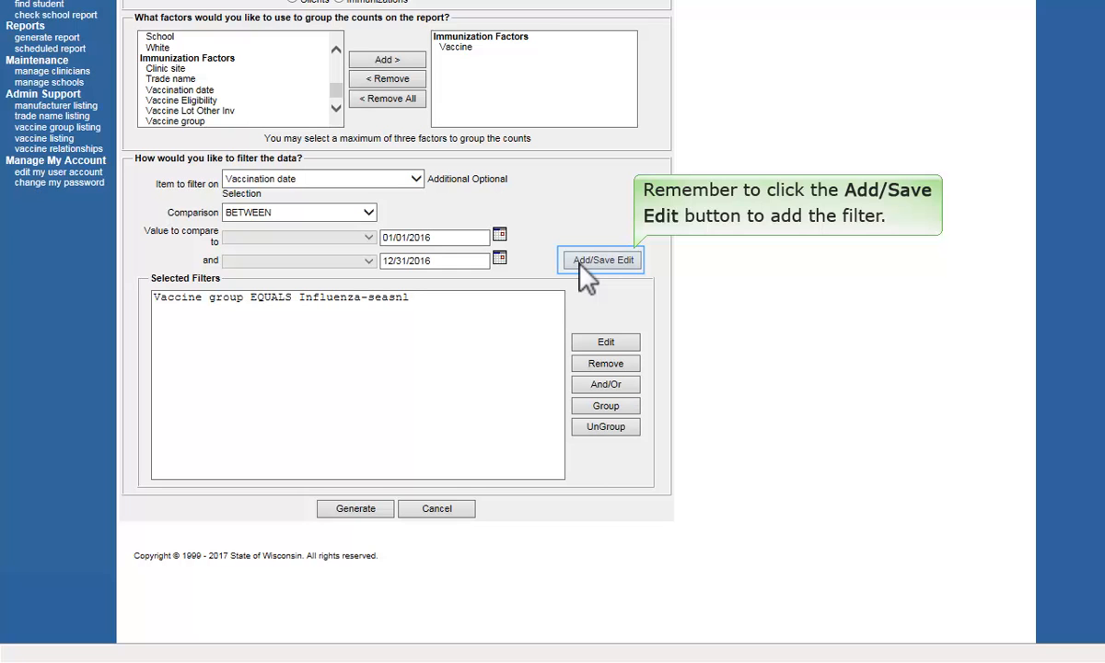
pyautogui.click(604, 267)
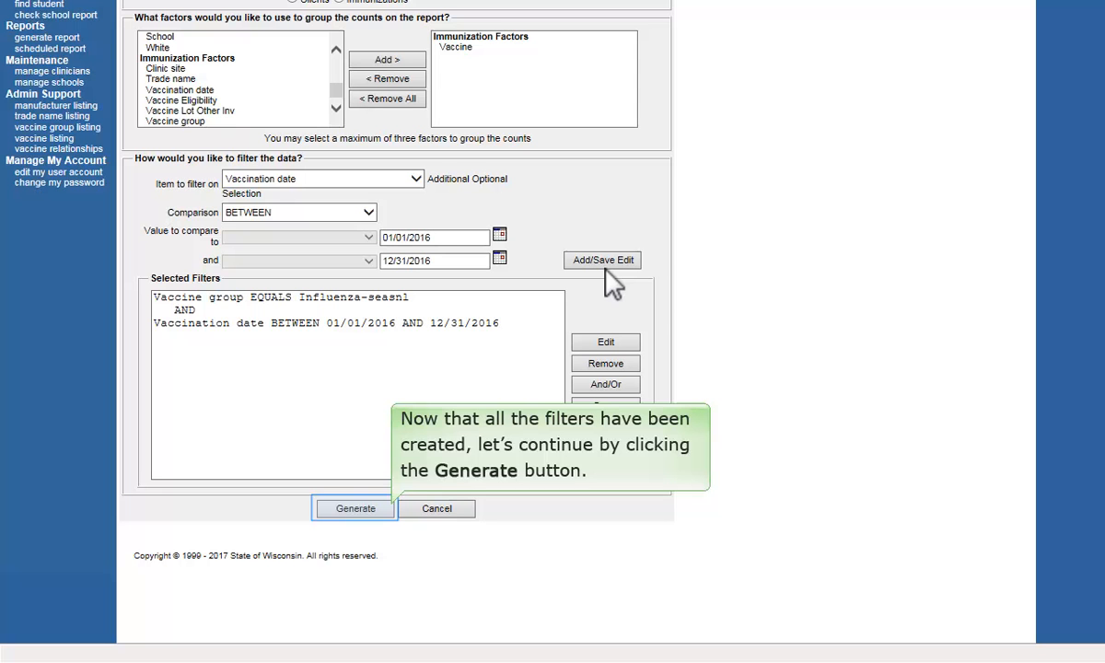
# - Generate the count report, refresh its status until processing is done, and open the results
pyautogui.click(356, 508)
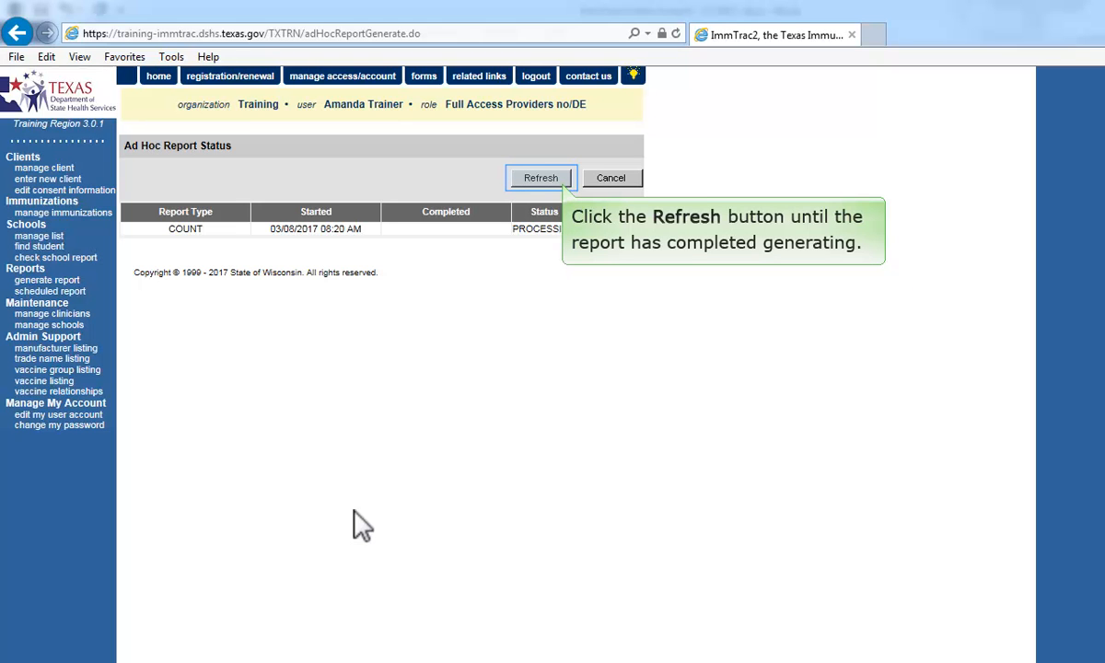
pyautogui.click(530, 181)
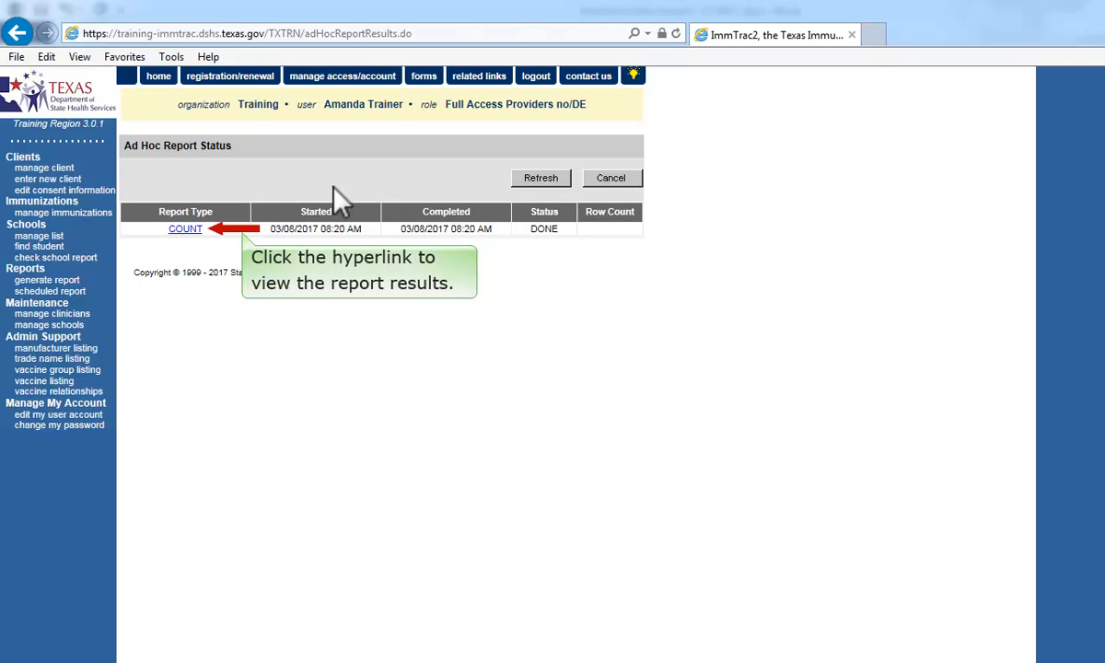
pyautogui.click(185, 229)
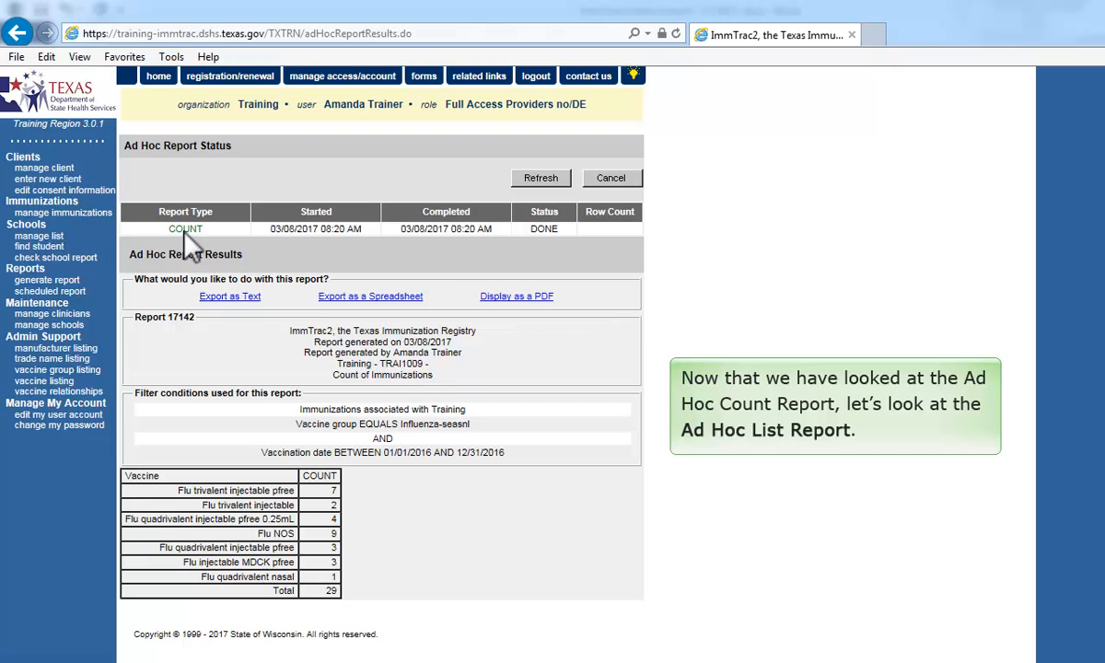
# - Start an Ad Hoc List Report and sort it by the client's last name
pyautogui.click(46, 280)
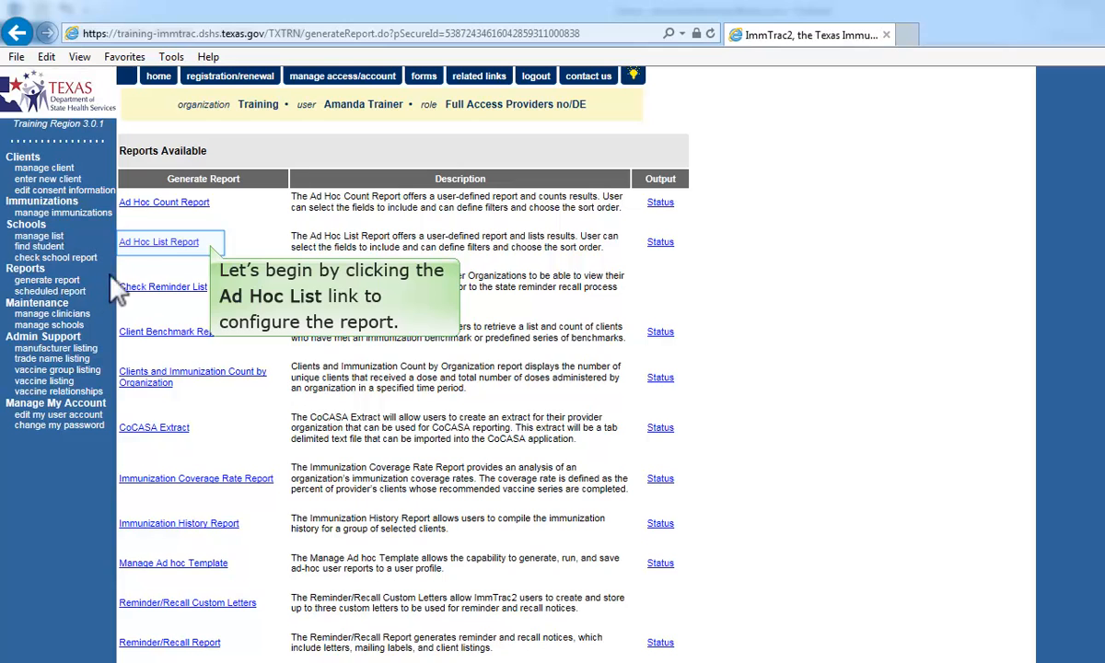
pyautogui.click(179, 244)
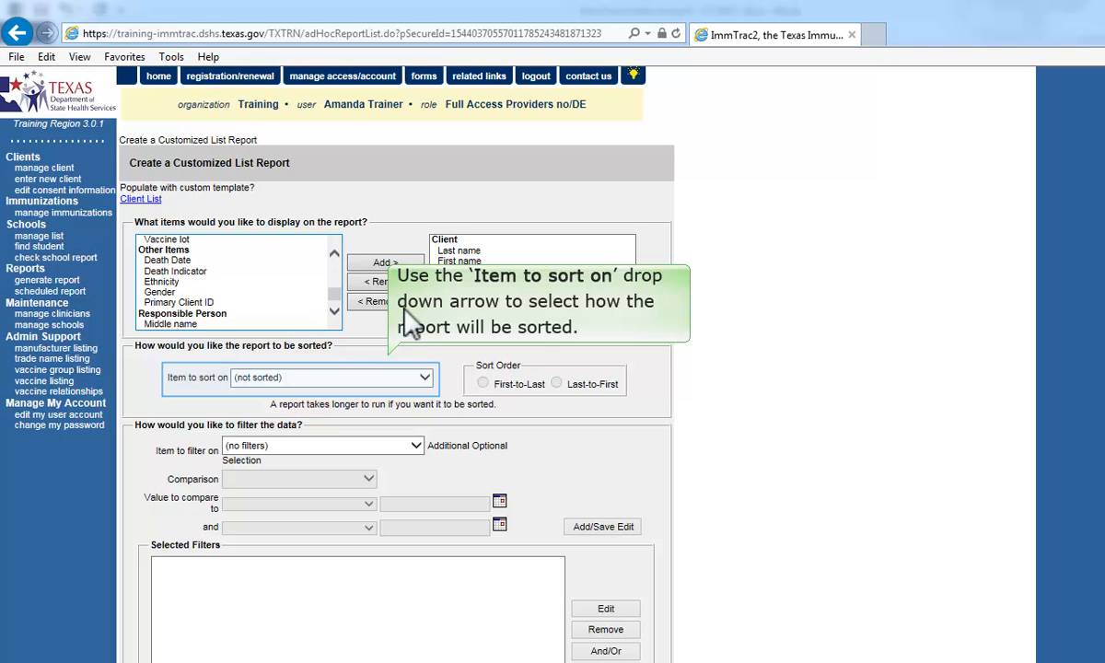
pyautogui.click(425, 379)
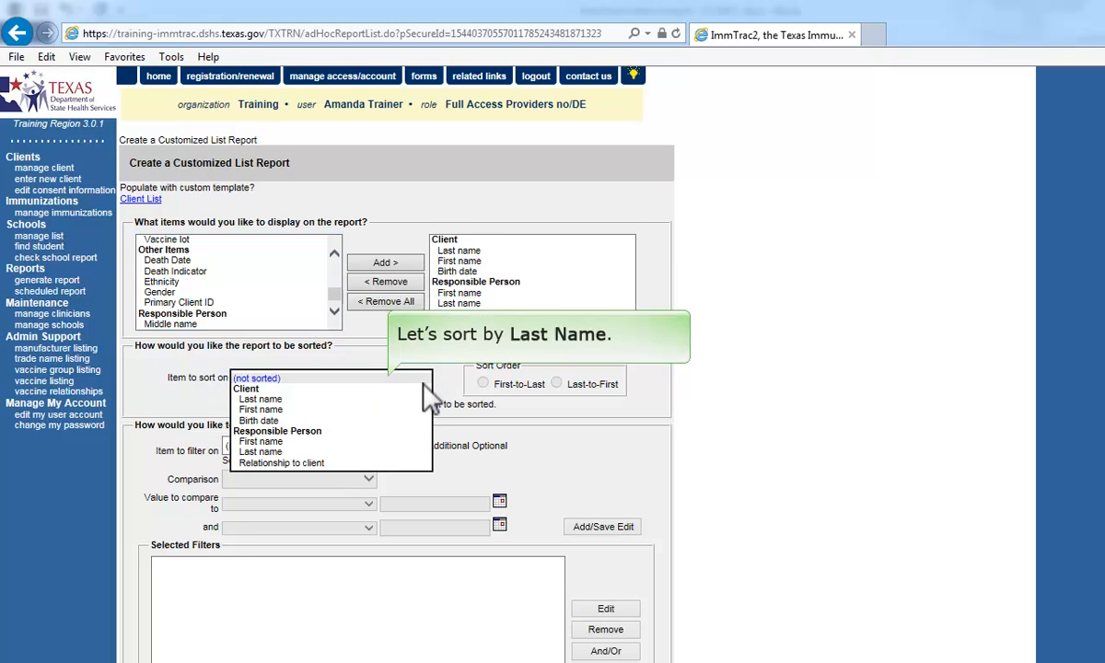
pyautogui.click(424, 399)
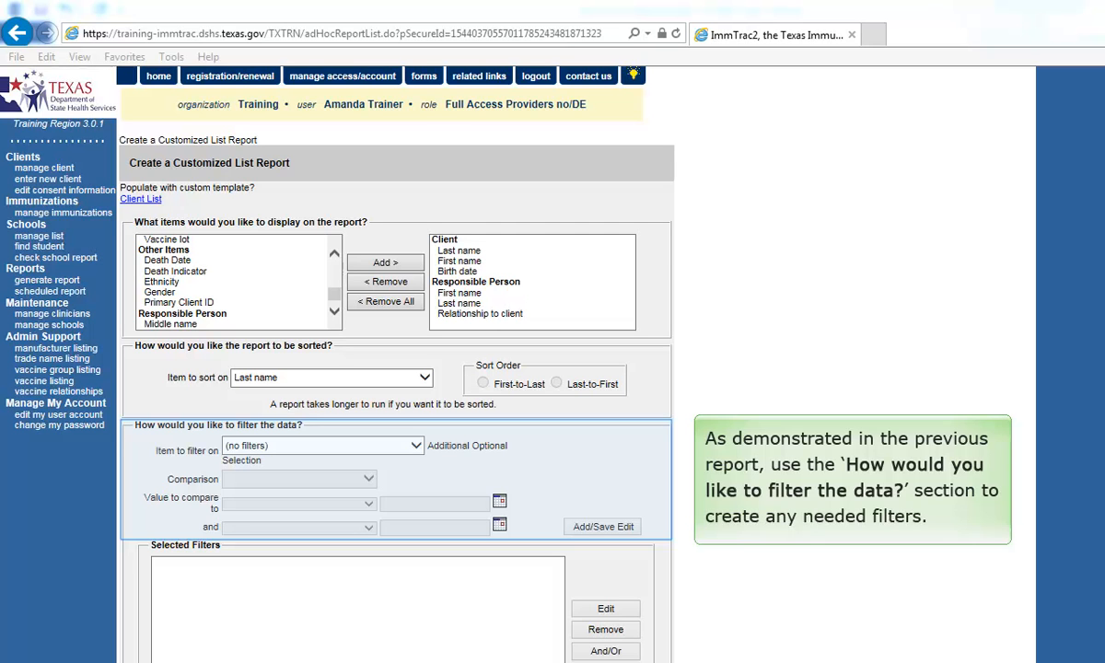
# - Add a list report filter for Birth date BETWEEN 01/01/2016 and 12/31/2016
pyautogui.click(416, 447)
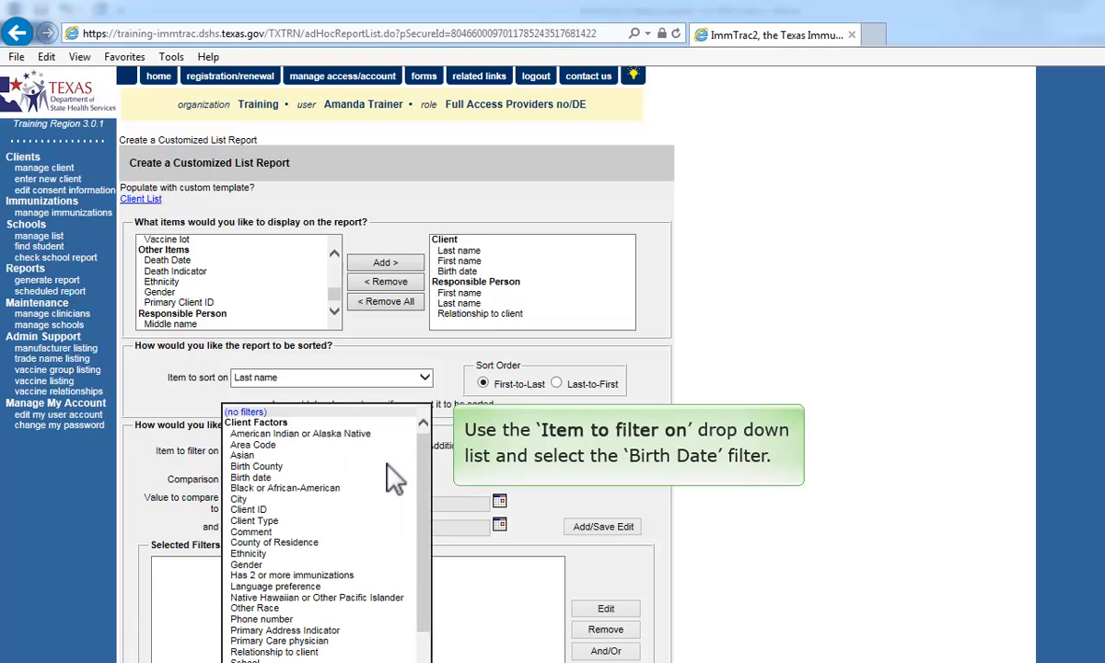
pyautogui.click(387, 478)
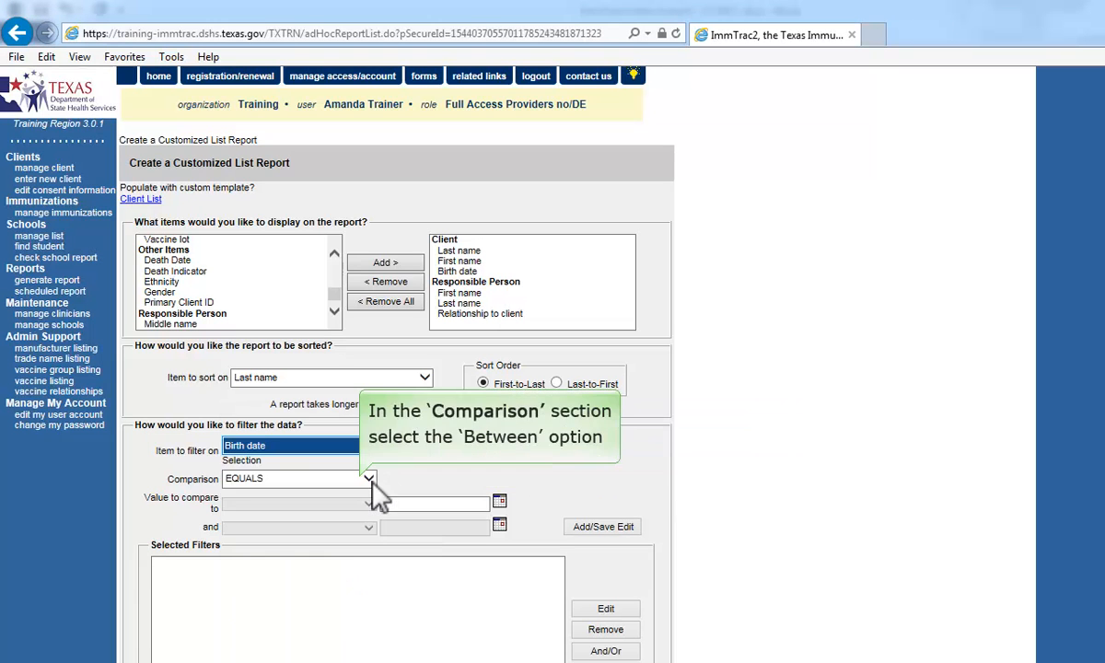
pyautogui.click(372, 483)
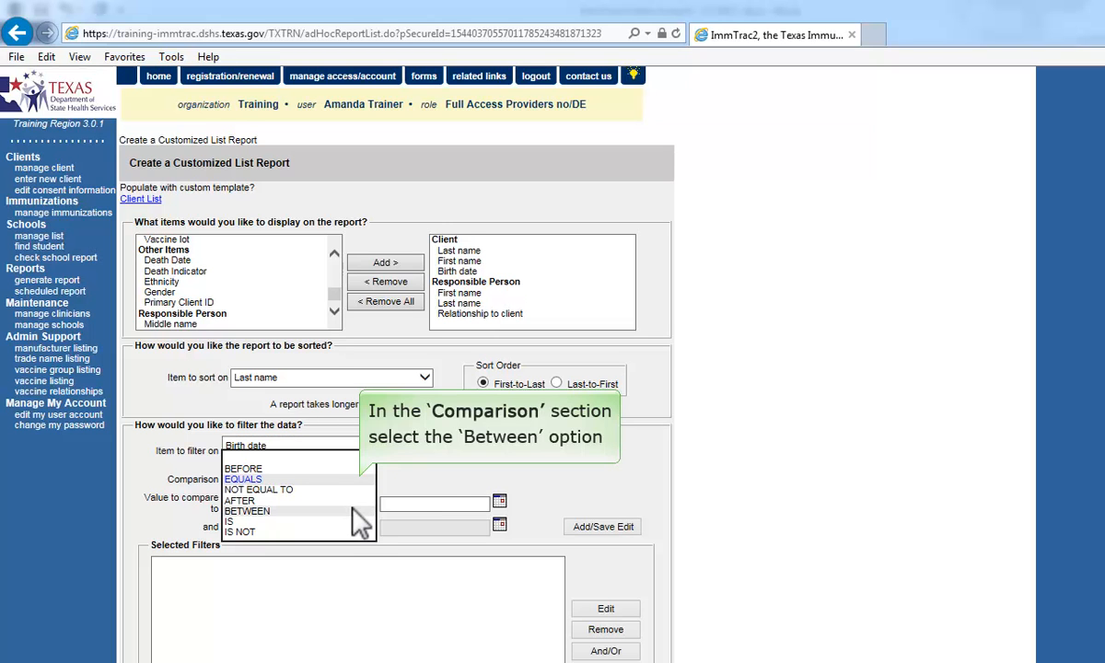
pyautogui.click(353, 511)
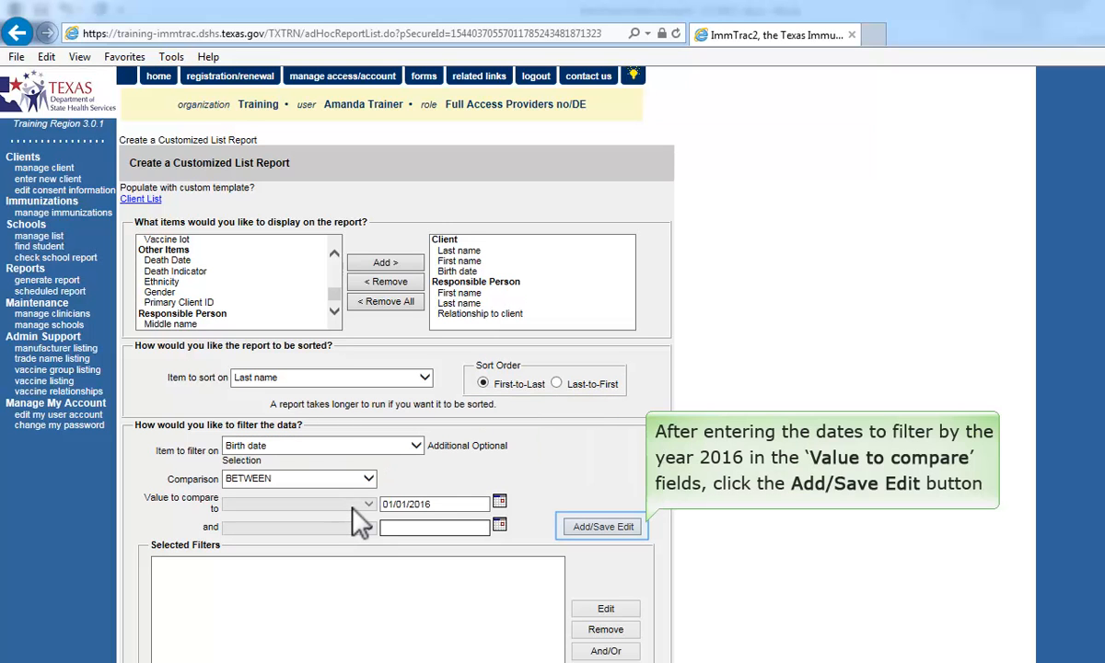
pyautogui.write('12/31/2016')
pyautogui.click(603, 527)
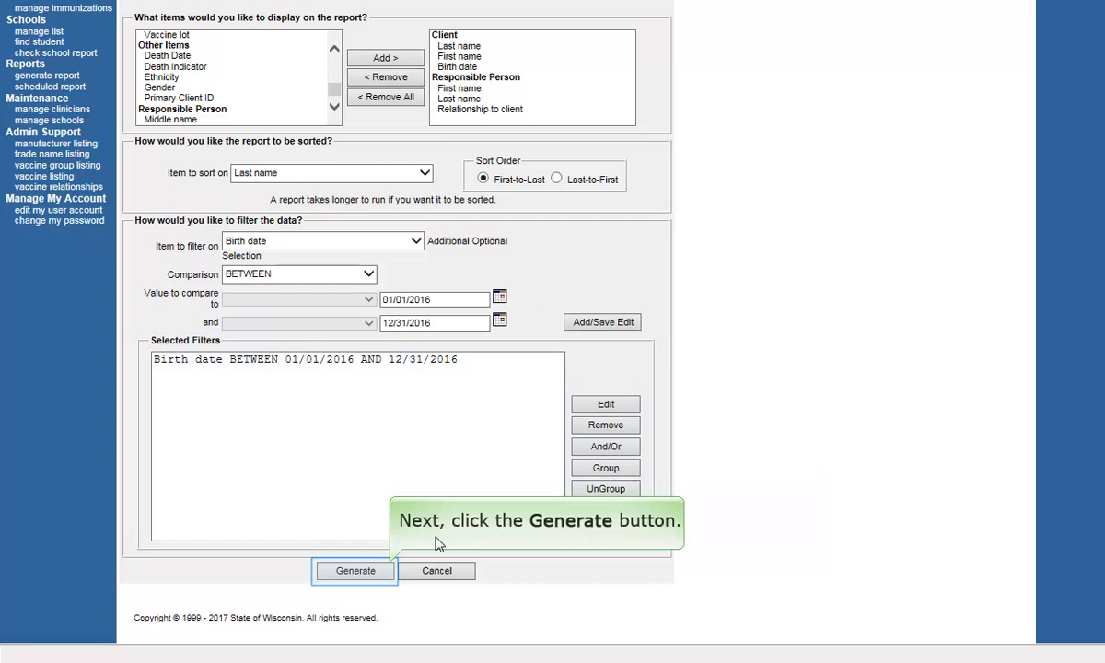
# - Generate the list report, refresh its status until processing is done, and open the results
pyautogui.click(355, 573)
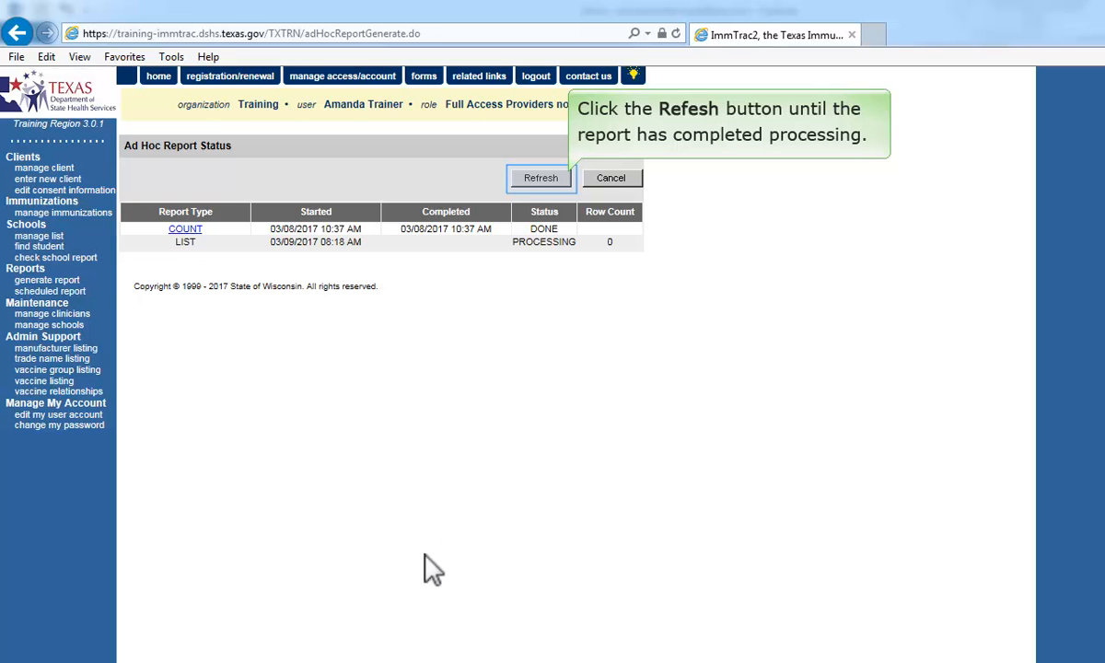
pyautogui.click(545, 184)
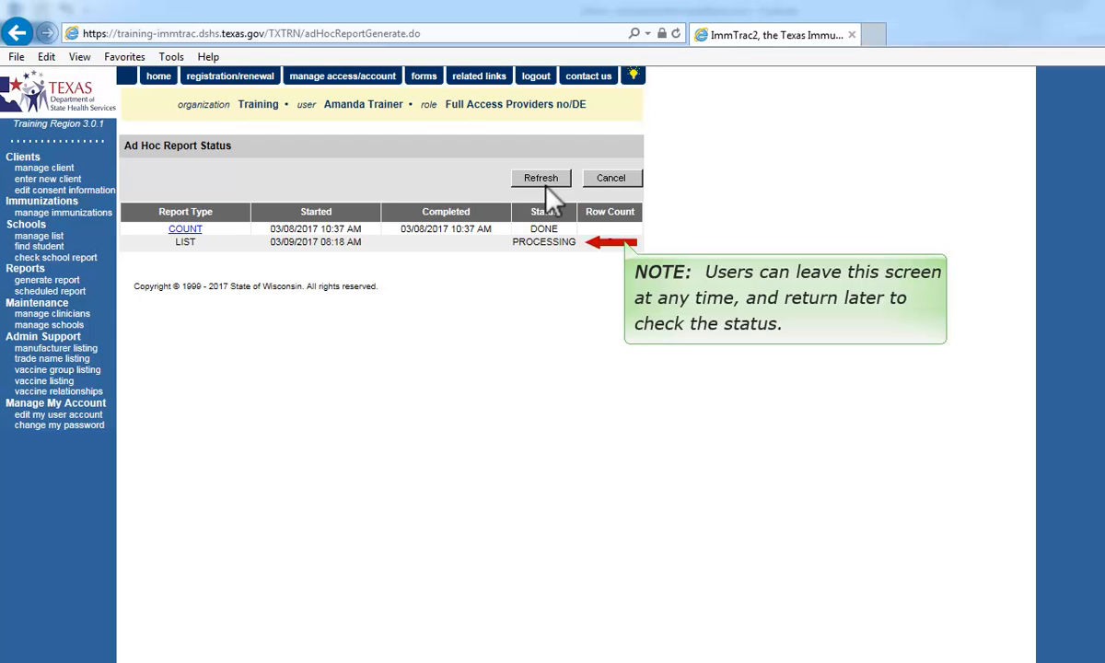
pyautogui.click(546, 184)
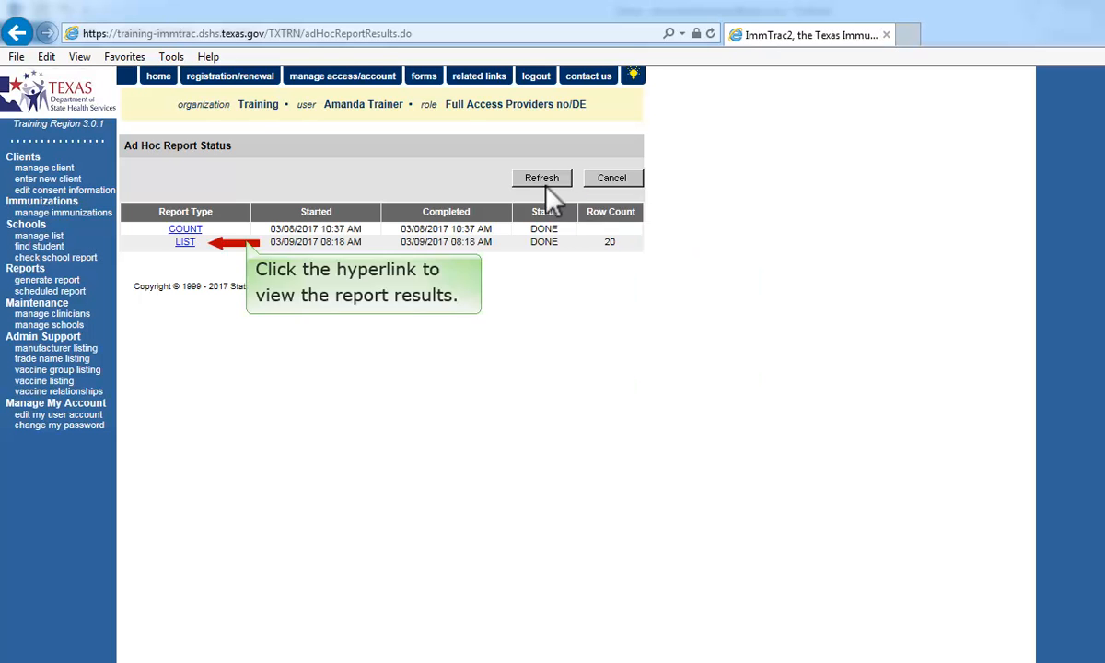
pyautogui.click(185, 243)
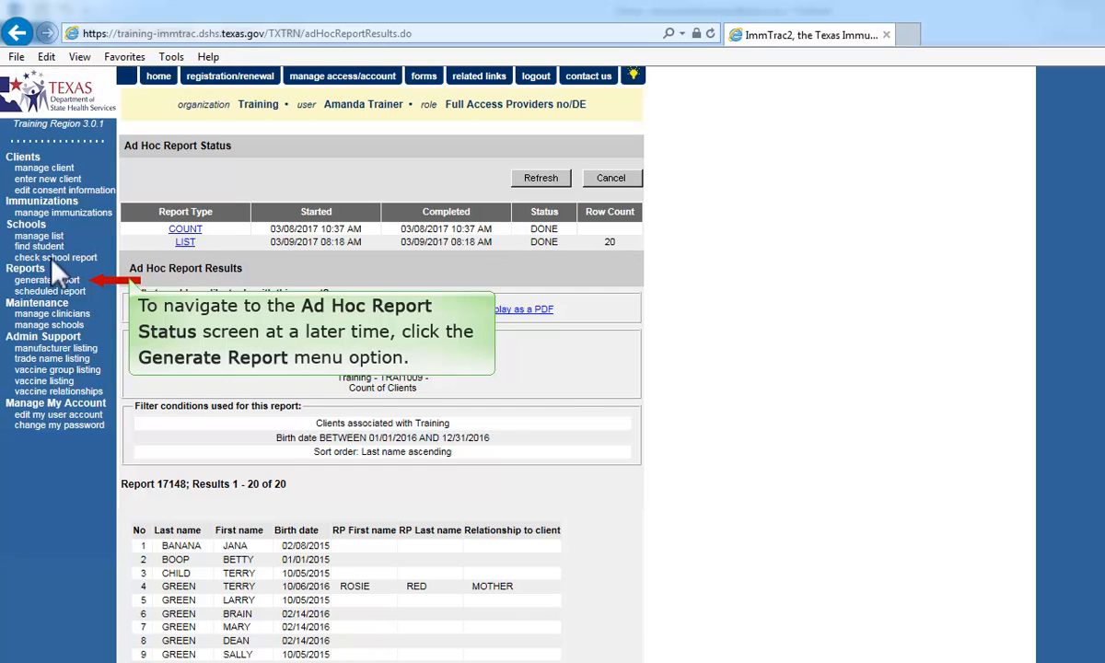
# - Return to the available reports and open the Ad Hoc Report Status screen from the Ad Hoc Count Report entry
pyautogui.click(33, 282)
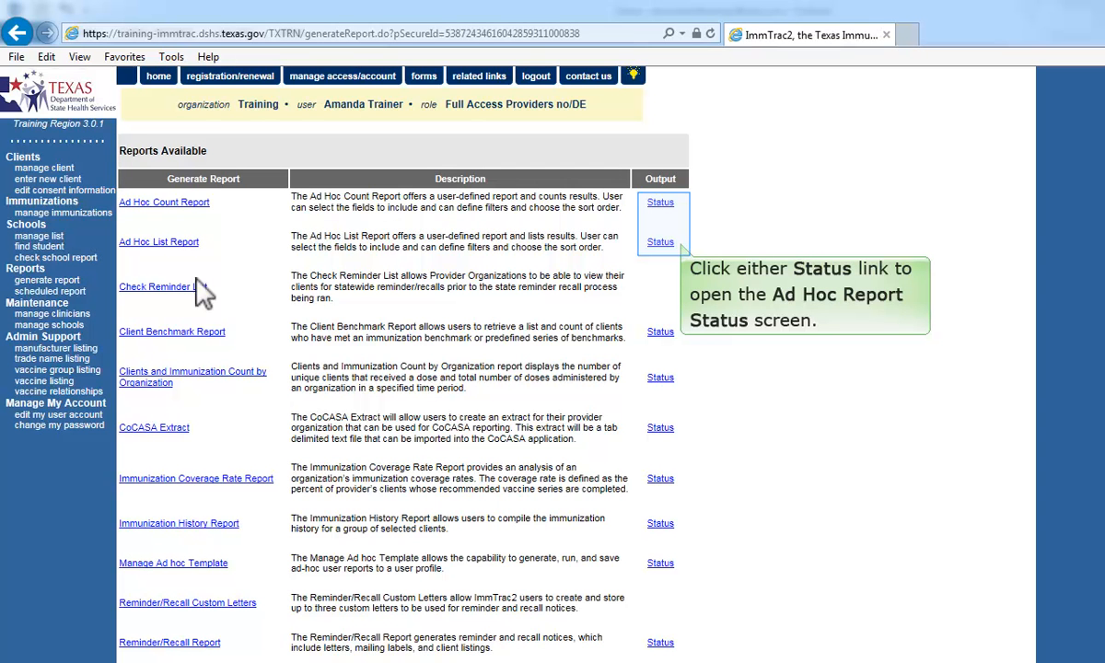
pyautogui.click(660, 205)
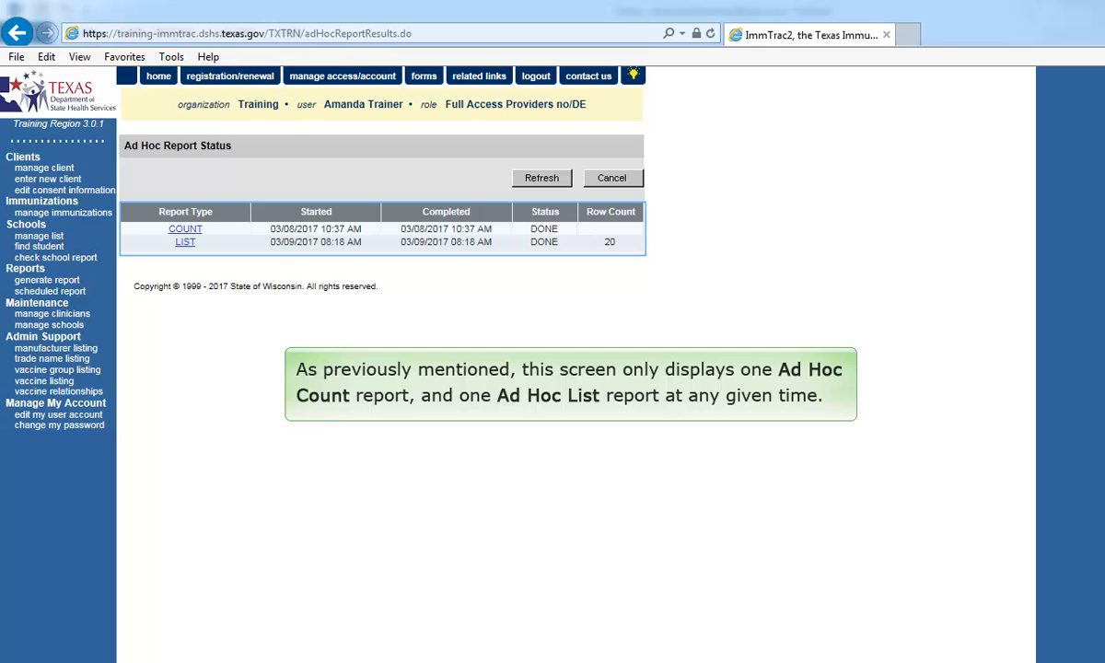